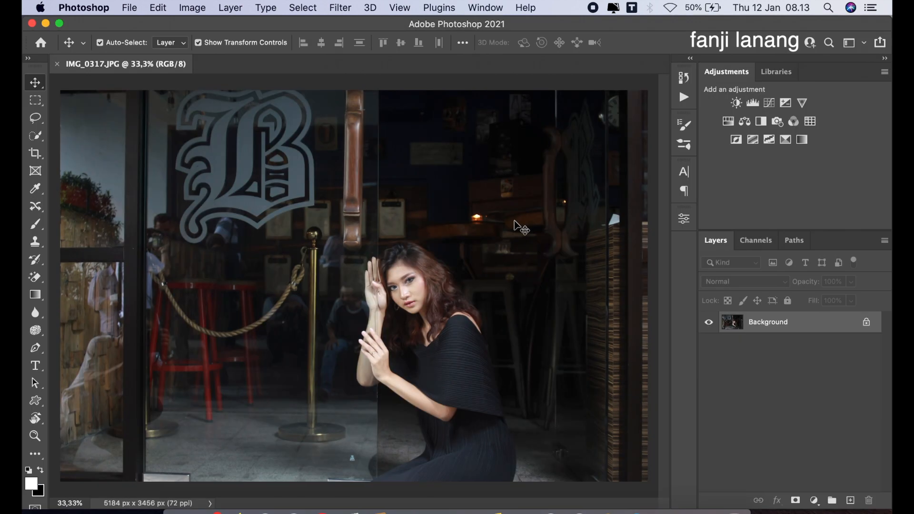
Duplicate the Background layer and apply a Motion Blur to the copy at a 90° angle with a distance of 233 pixels.
drag(810, 322, 852, 493)
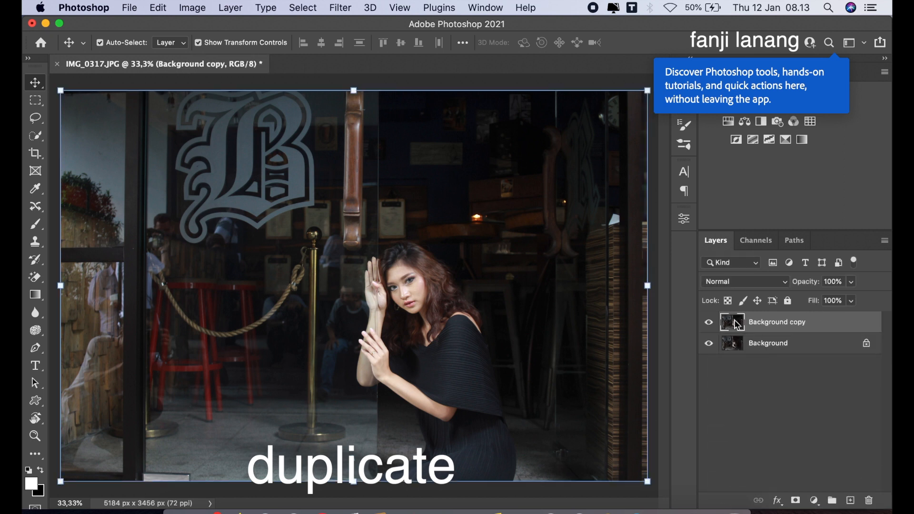
click(341, 7)
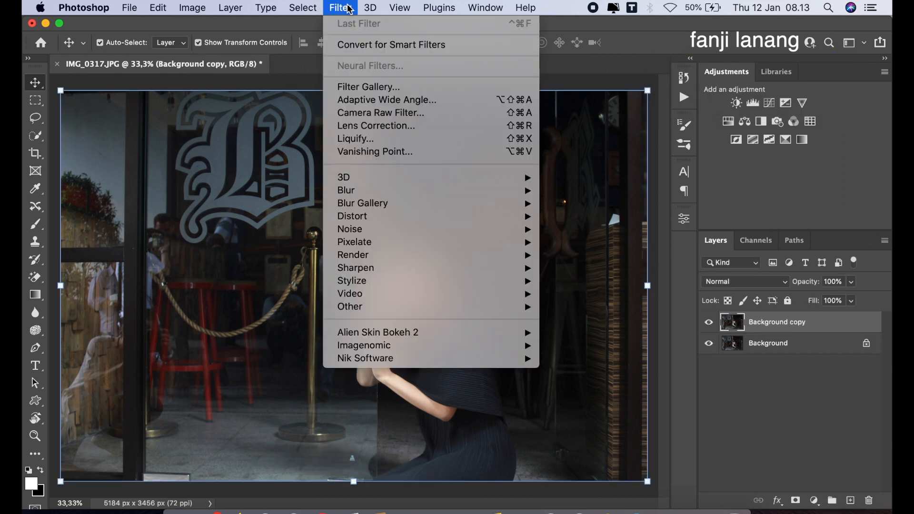
mouse_move(439, 199)
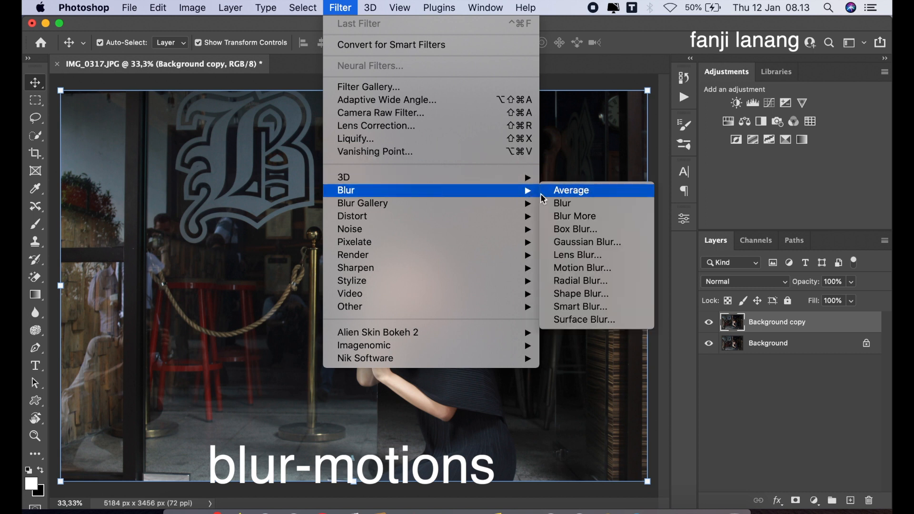
click(561, 267)
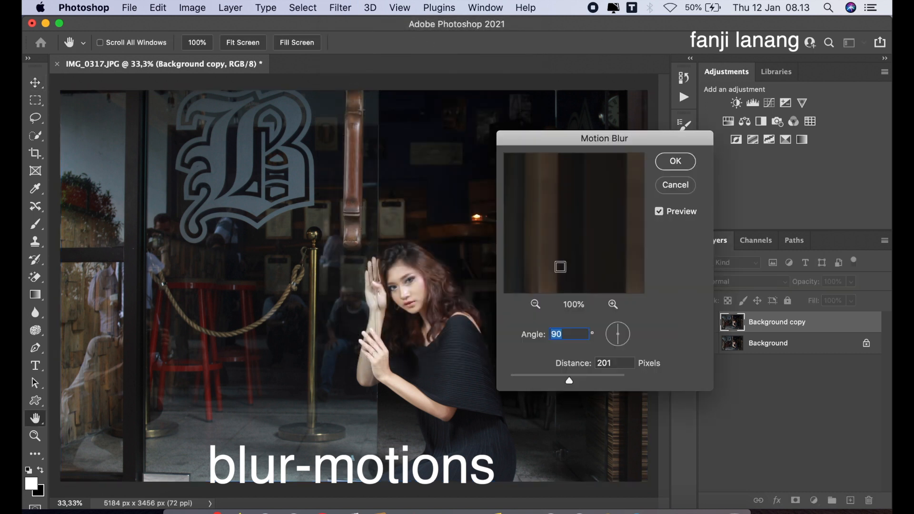
drag(572, 379, 575, 380)
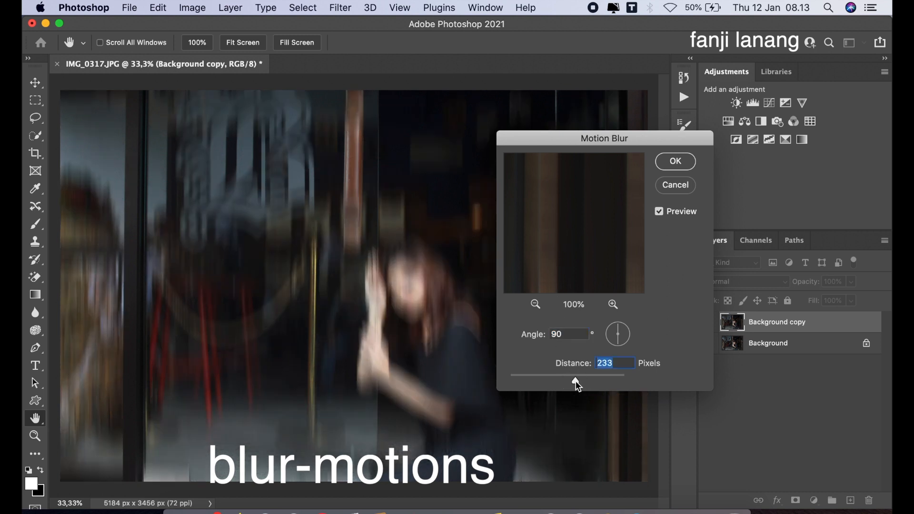
click(674, 160)
Add a layer mask to the blurred Background copy and invert it to hide the blur.
click(796, 501)
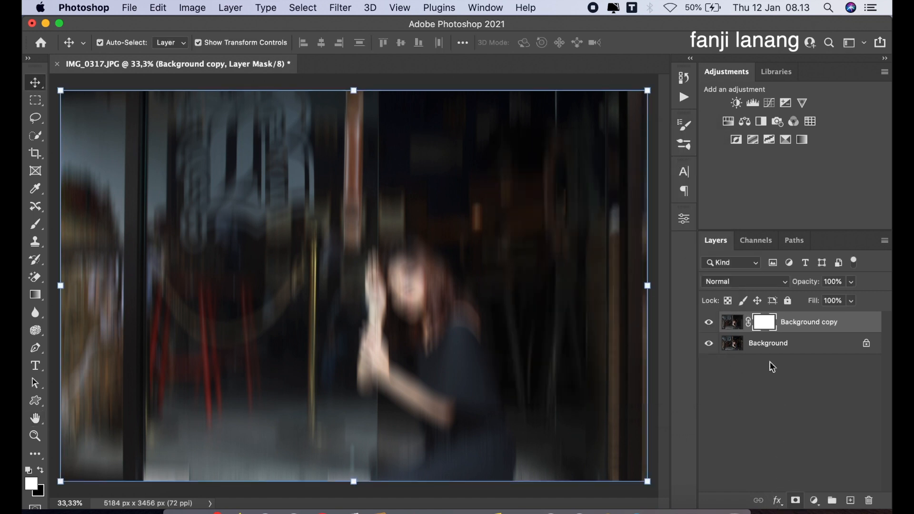
click(193, 8)
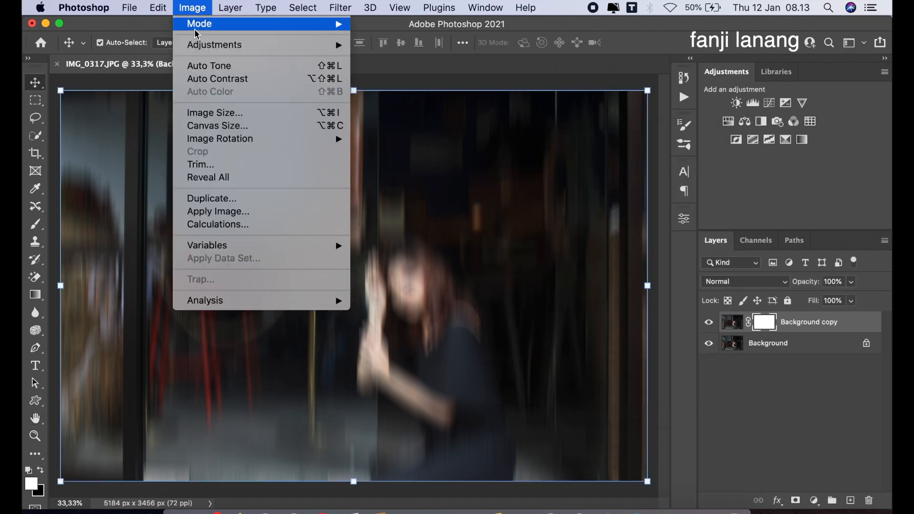
mouse_move(271, 53)
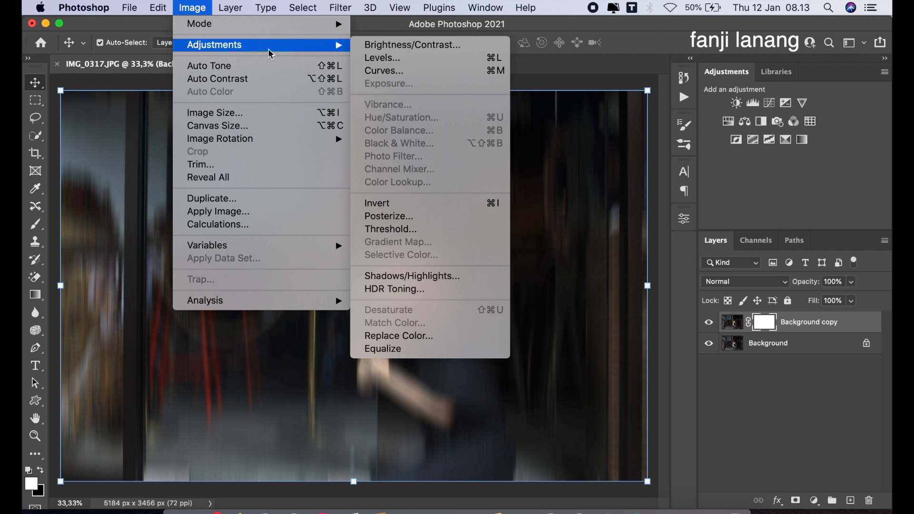
click(392, 201)
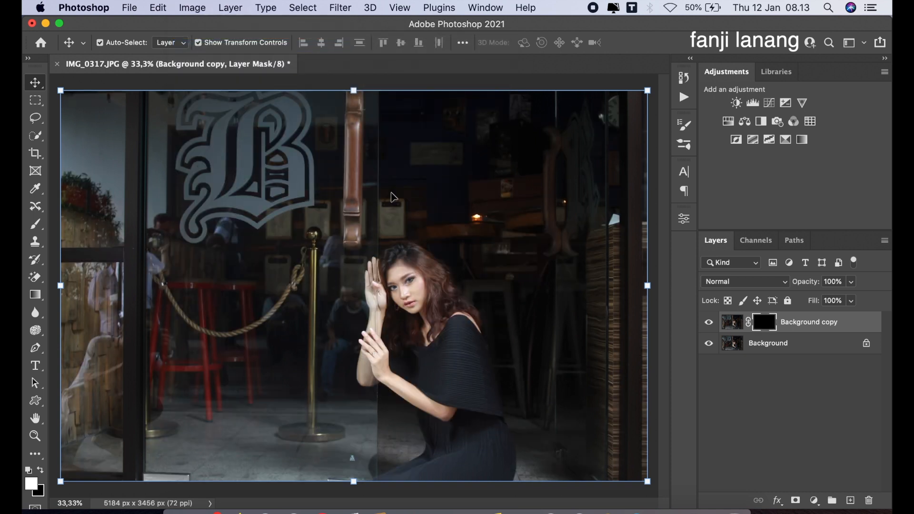
Set up a soft round brush with 0% hardness and a size of 200 px.
click(37, 224)
click(78, 223)
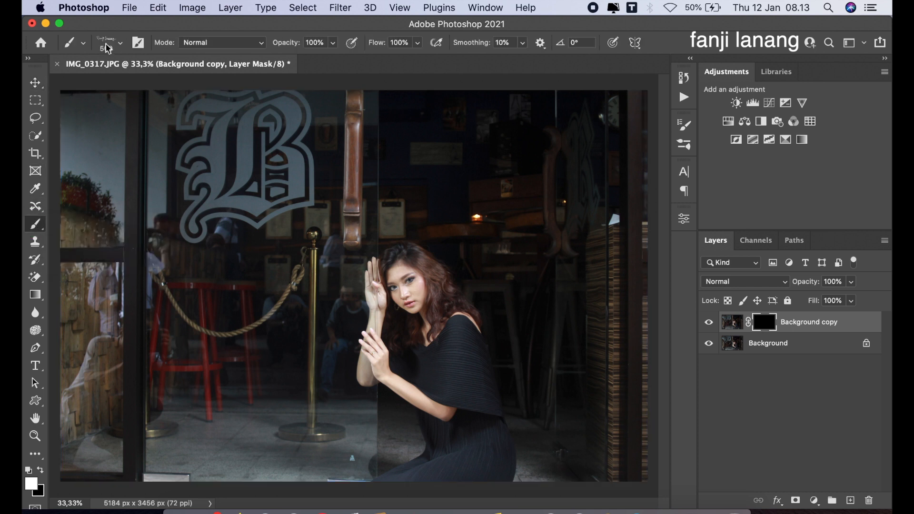
click(126, 44)
click(71, 179)
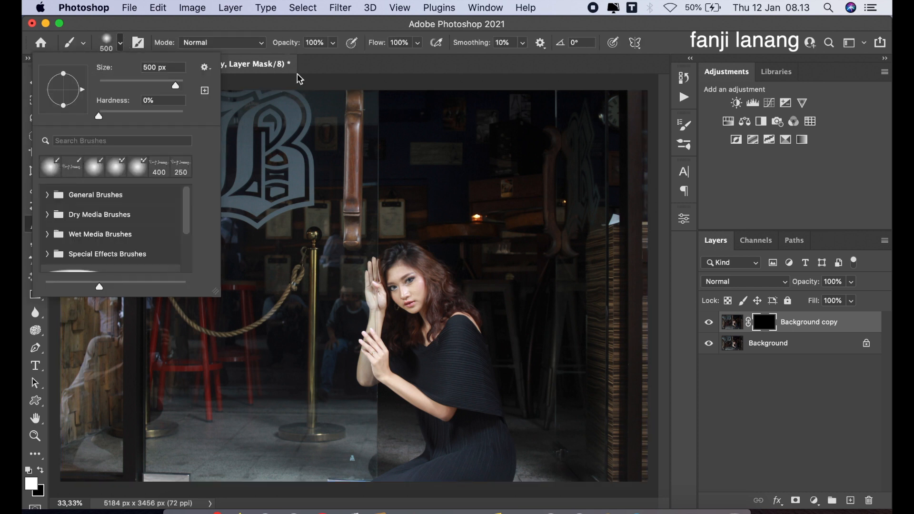
click(331, 68)
key(bracketleft)
key(bracketleft)
key(bracketleft)
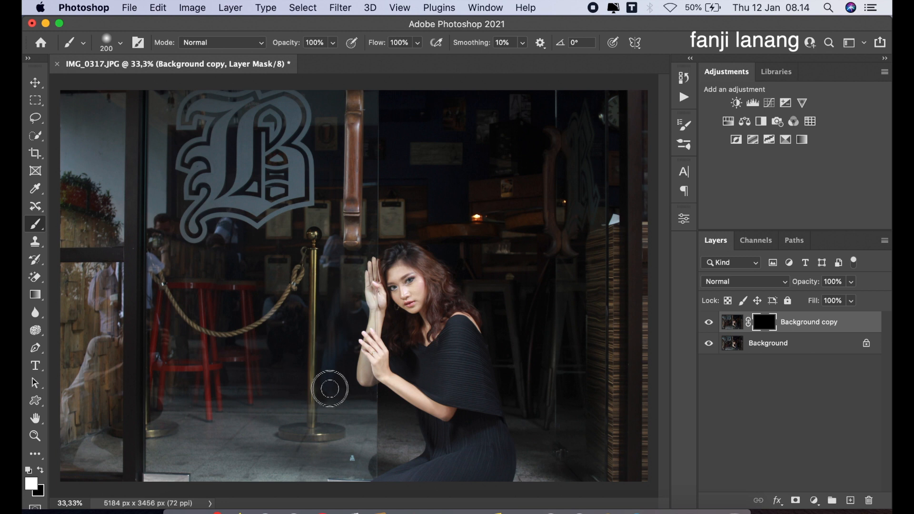
Paint white on the mask over the people reflected in the glass and the doorway window, and compare the layer hidden and shown.
mouse_move(348, 316)
mouse_down()
mouse_move(350, 284)
mouse_move(348, 319)
mouse_move(339, 286)
mouse_move(336, 336)
mouse_move(326, 206)
mouse_up()
mouse_move(153, 217)
mouse_down()
mouse_move(159, 261)
mouse_move(157, 190)
mouse_move(153, 267)
mouse_move(102, 373)
mouse_move(81, 314)
mouse_move(99, 317)
mouse_move(107, 269)
mouse_move(105, 365)
mouse_up()
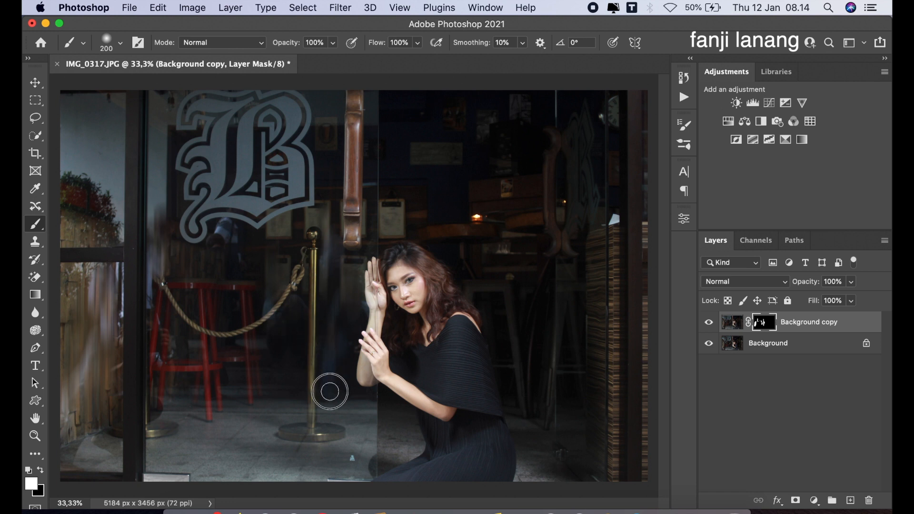
click(708, 324)
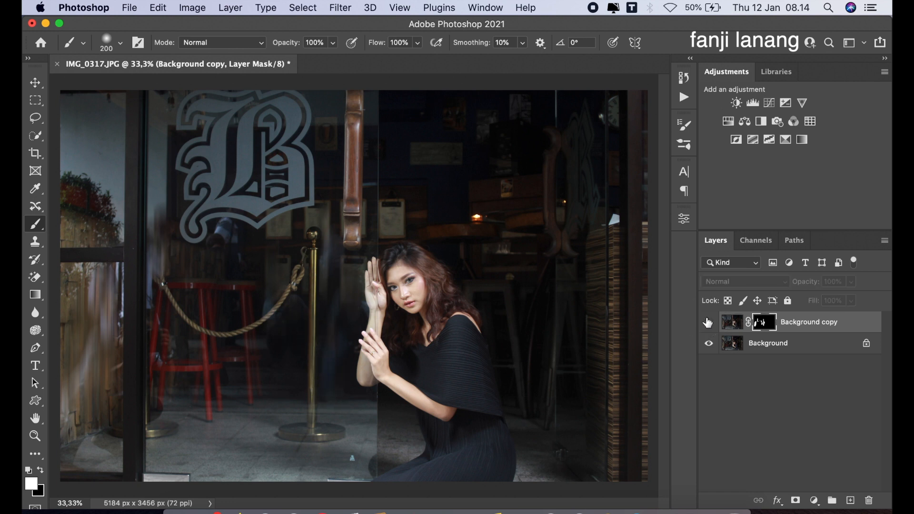
click(708, 323)
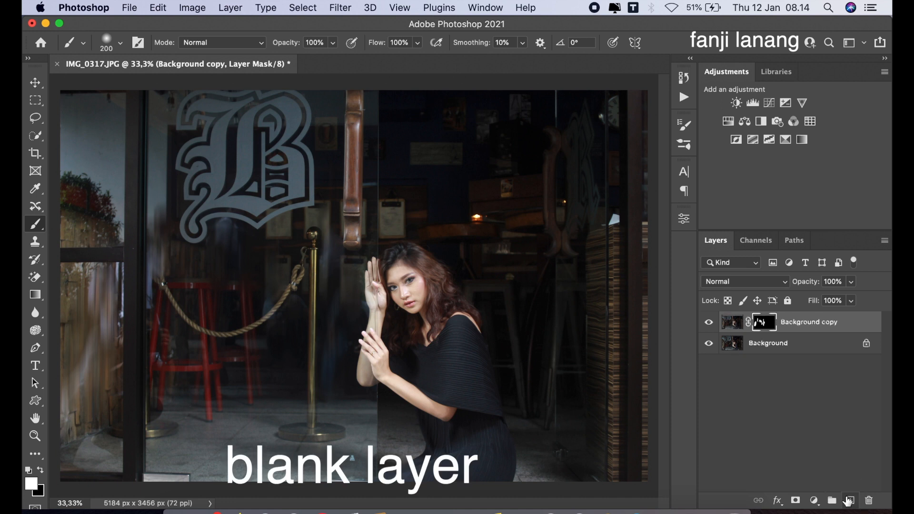
Add a blank layer and fill it with the merged RGB image using Apply Image at 100% opacity.
click(851, 500)
click(192, 8)
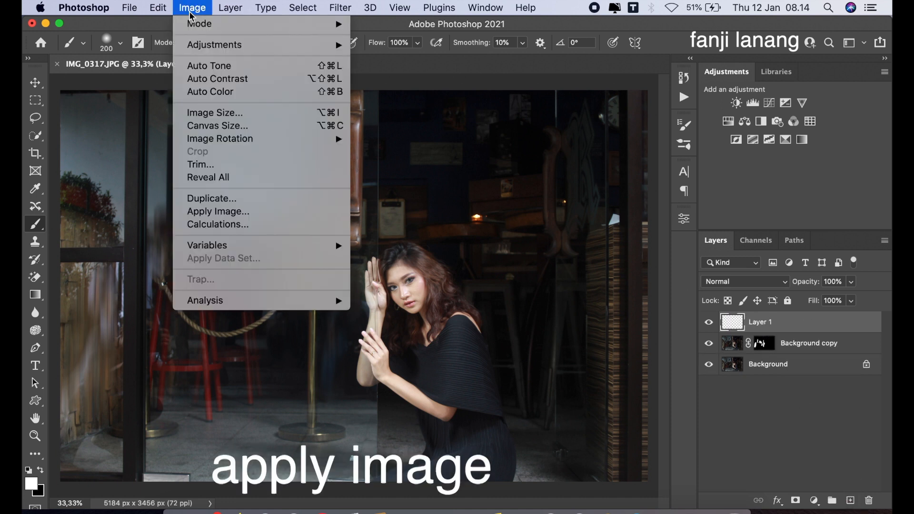
click(265, 212)
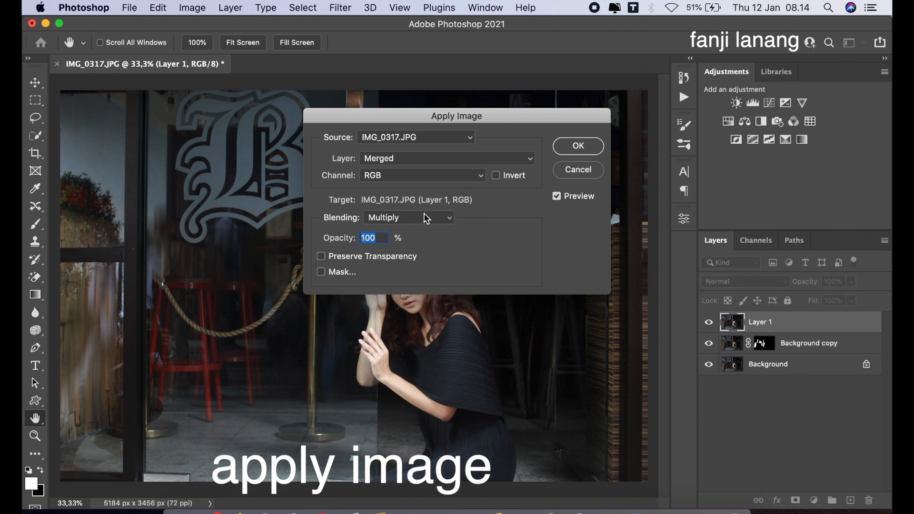
click(427, 219)
click(426, 186)
click(578, 147)
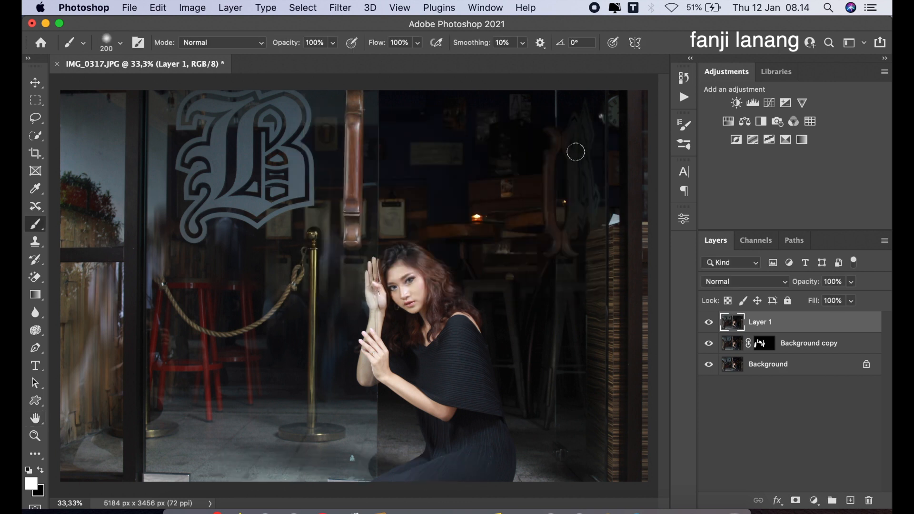
Start the Camera Raw Filter on the merged layer and set Highlights to -20, Shadows to +40 and Blacks to -40.
click(340, 8)
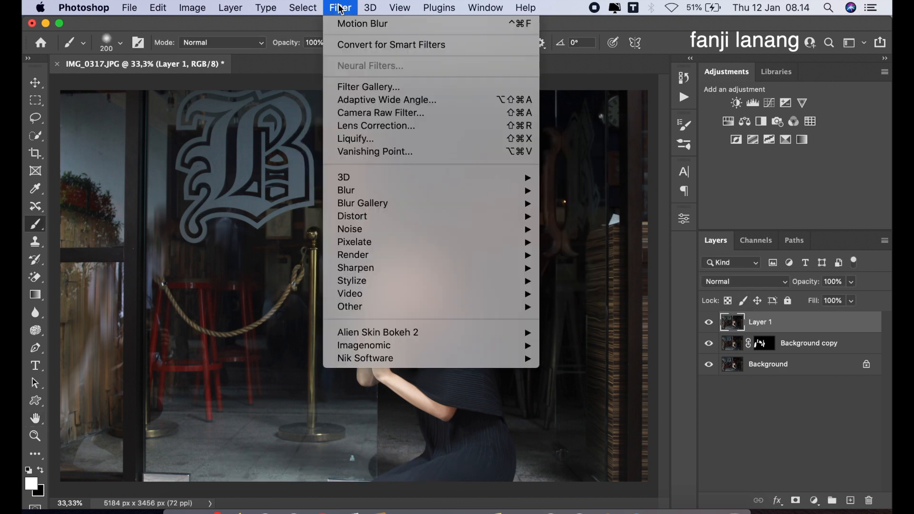
click(388, 115)
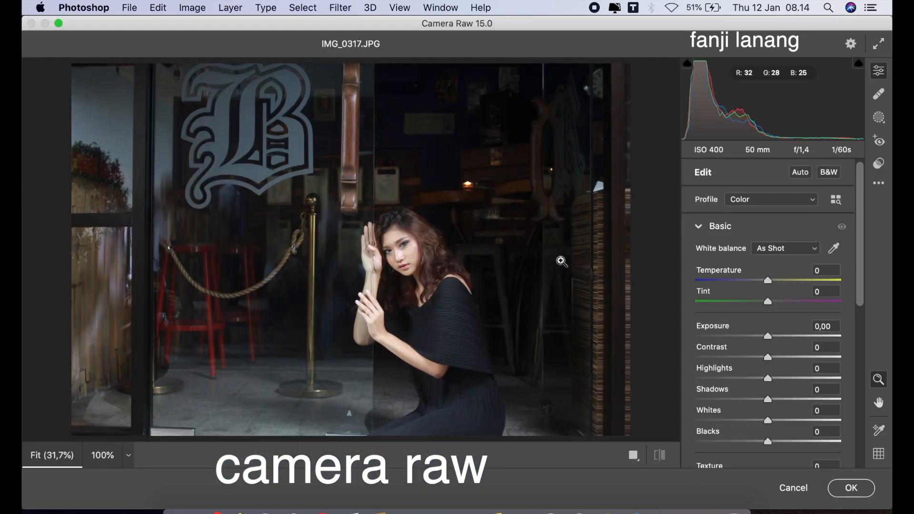
drag(768, 379, 745, 379)
drag(768, 400, 816, 399)
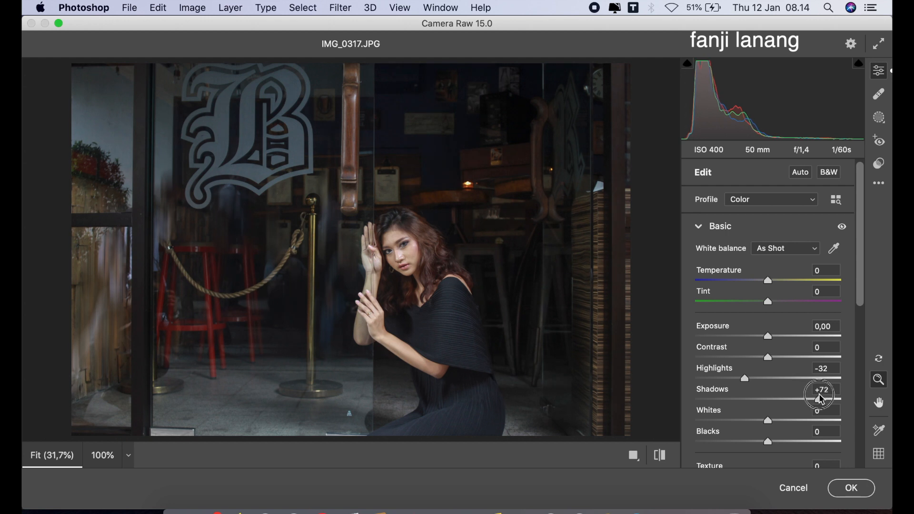
drag(768, 442, 741, 447)
drag(812, 405, 757, 383)
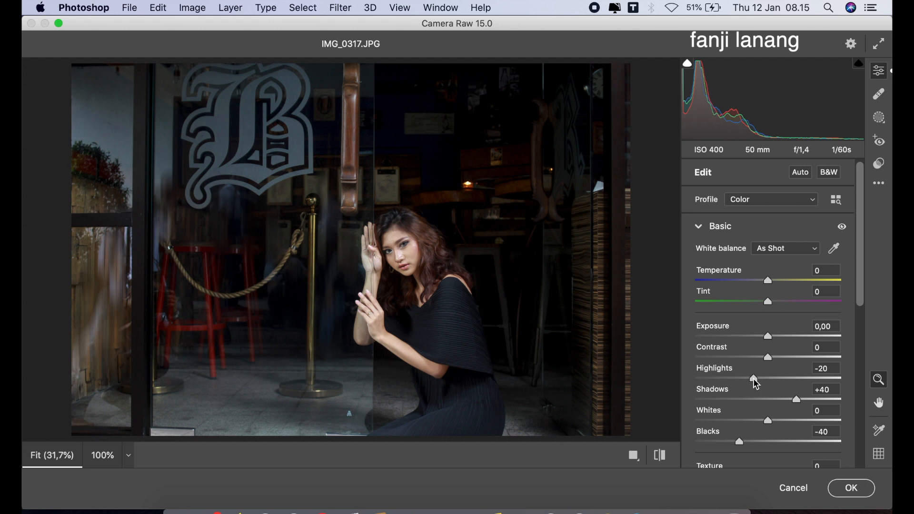
Set the Temperature to -10 and Clarity to +10 in the Basic adjustments.
drag(762, 285, 764, 290)
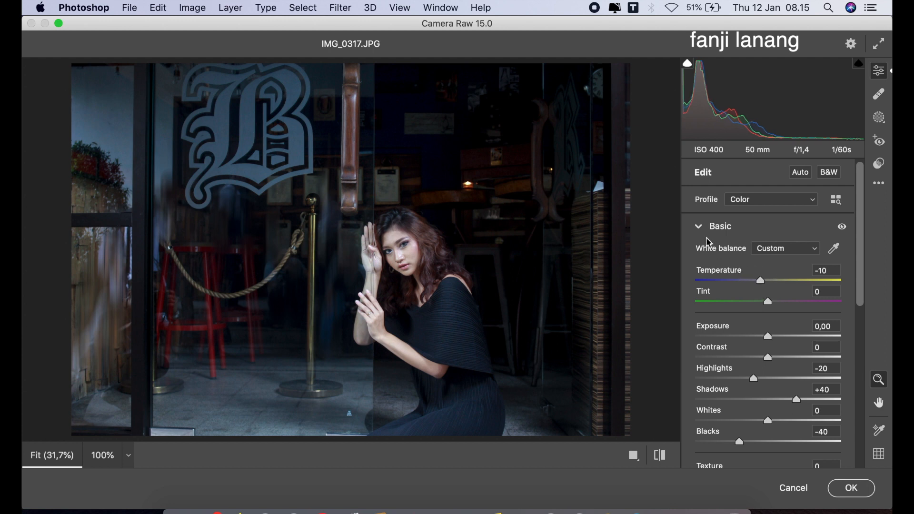
drag(862, 283, 862, 323)
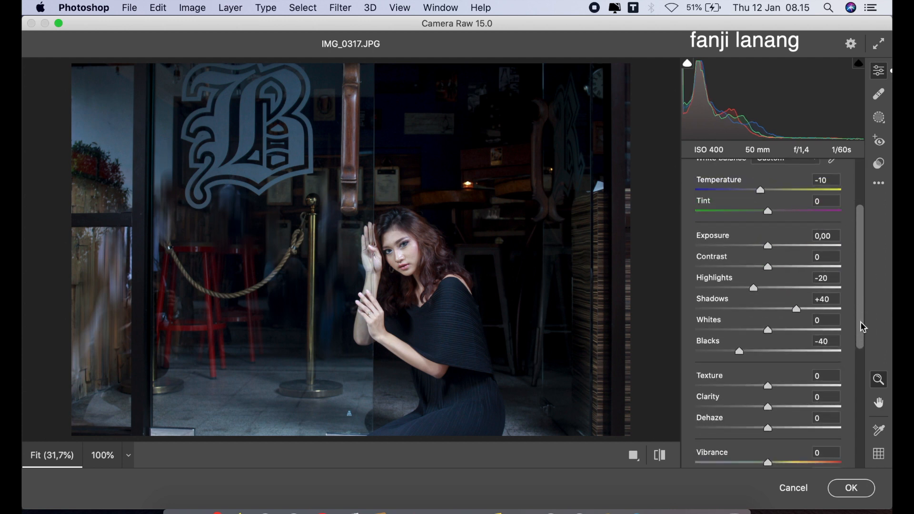
drag(769, 408, 776, 410)
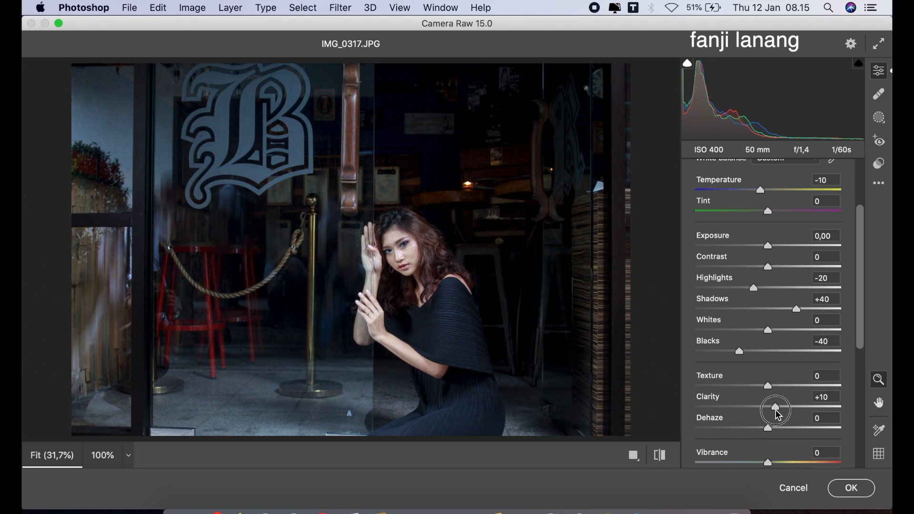
drag(778, 415, 779, 415)
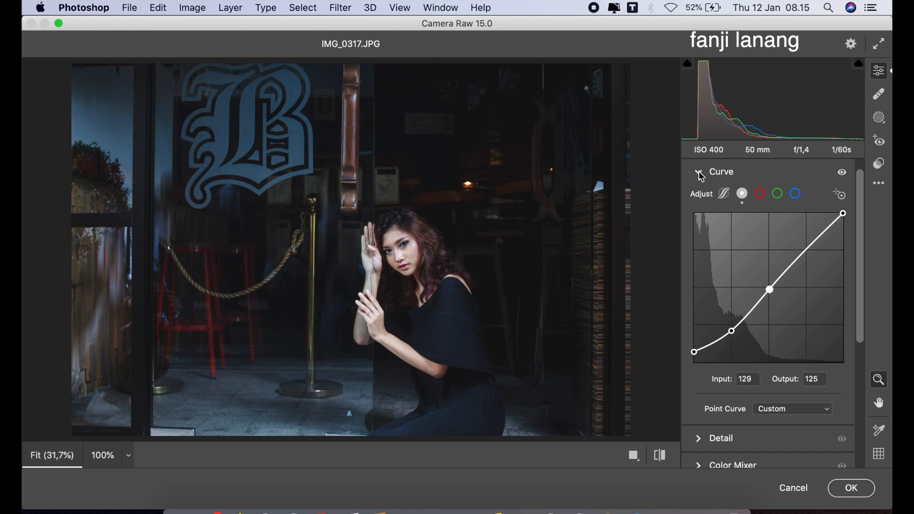
Darken the photo's edges with an Optics Vignette of -100 and a Midpoint of 13.
click(699, 174)
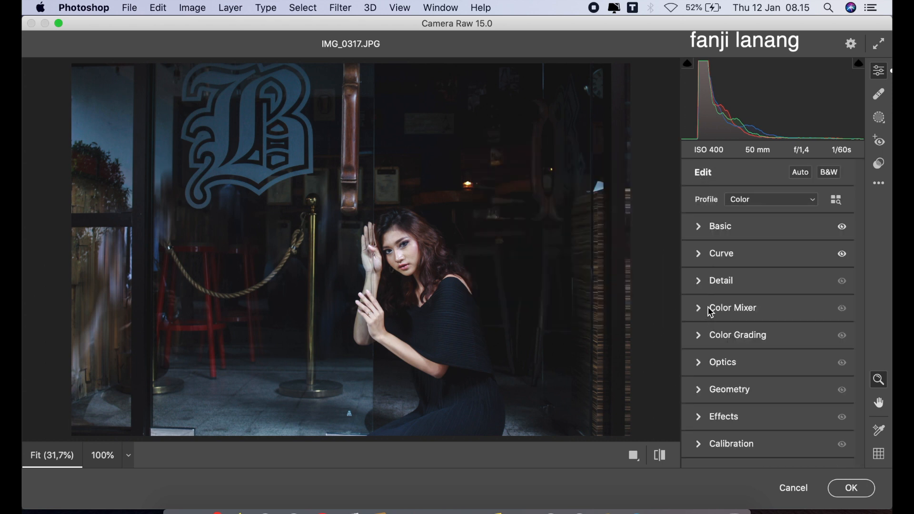
click(700, 363)
drag(757, 236, 683, 244)
drag(747, 257, 715, 260)
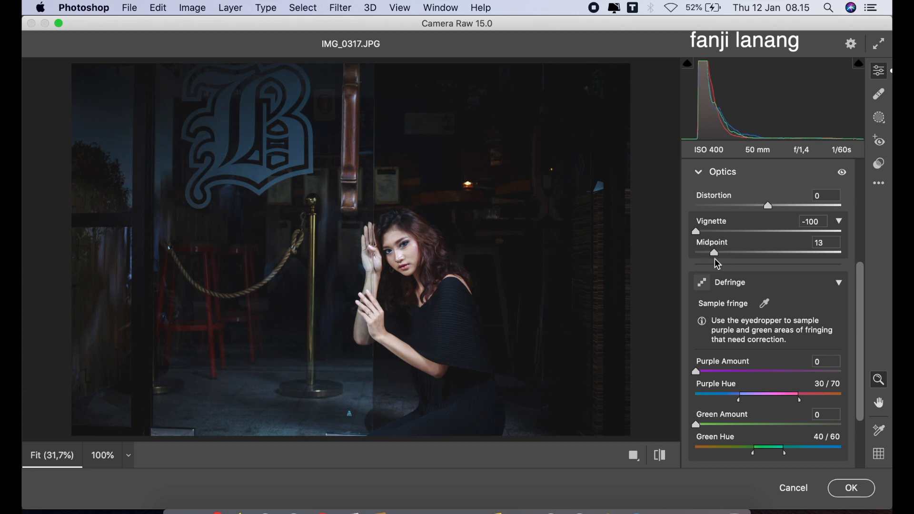
click(699, 172)
In the Calibration settings, set the Red Primary hue to +50 and the Green Primary hue to -35.
click(703, 444)
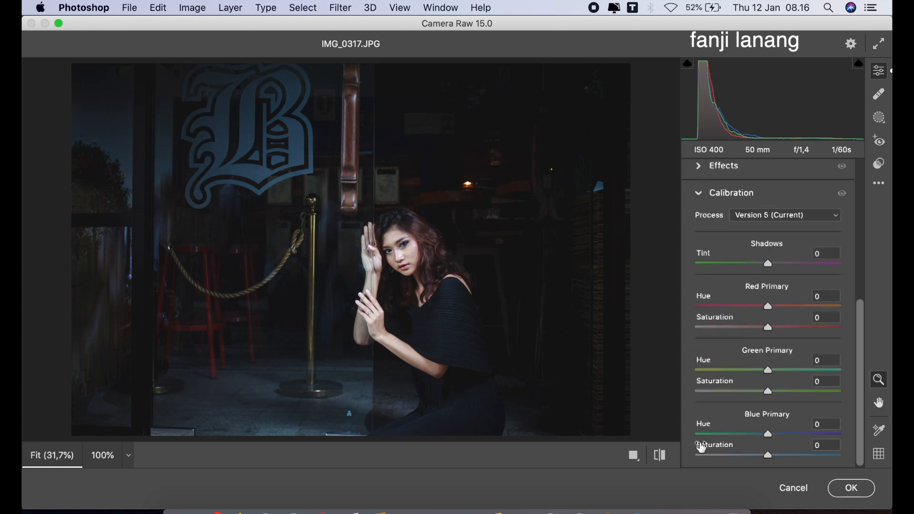
click(796, 307)
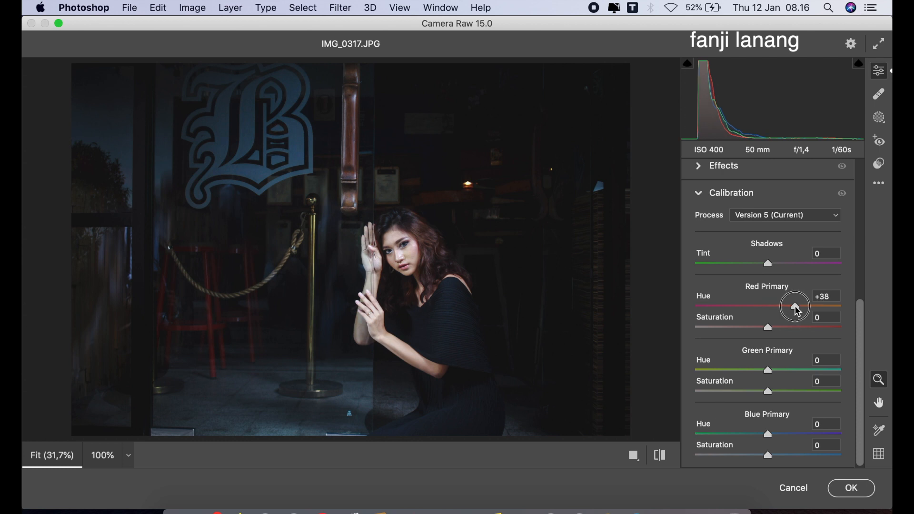
mouse_move(798, 310)
mouse_down()
mouse_move(815, 307)
mouse_move(805, 310)
mouse_up()
drag(797, 371, 749, 400)
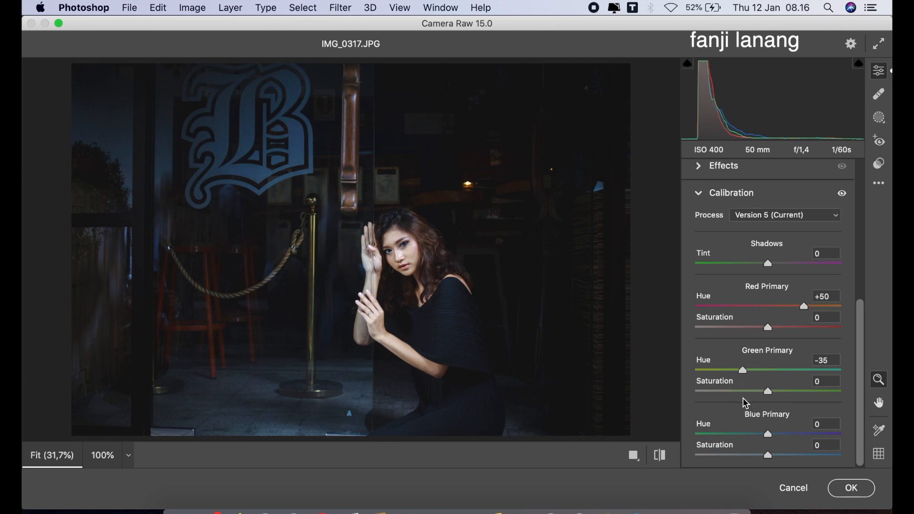
Set the Blue Primary hue to -50 and the Green Primary hue to -10, and compare the result with the default settings.
drag(758, 435, 734, 444)
drag(757, 373, 764, 378)
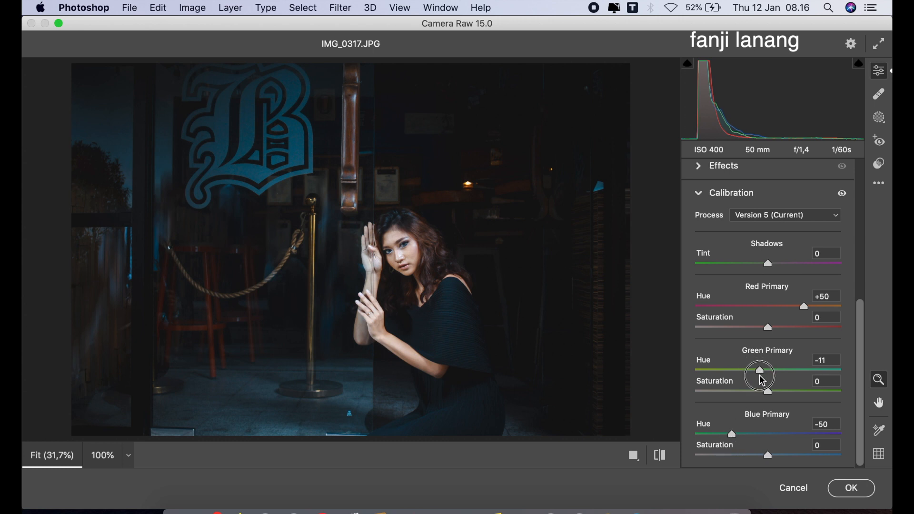
drag(765, 385, 764, 385)
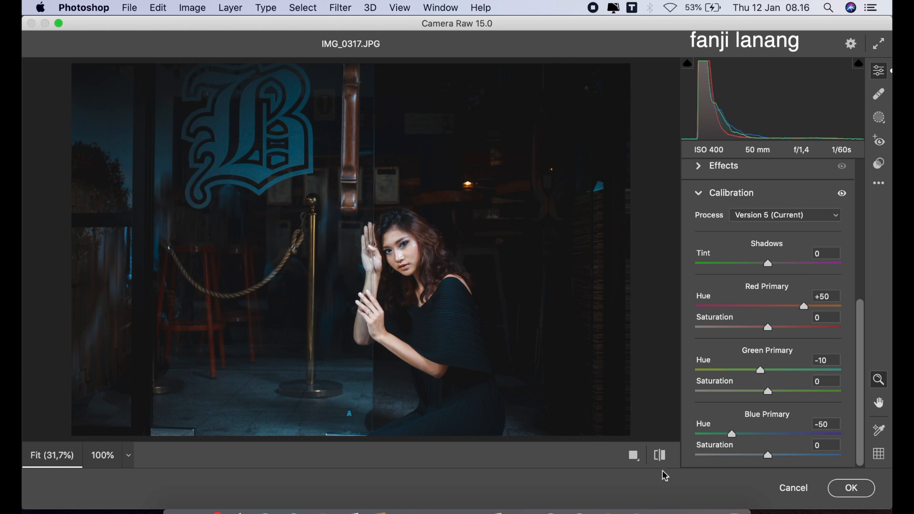
click(662, 456)
click(665, 456)
click(665, 457)
click(665, 456)
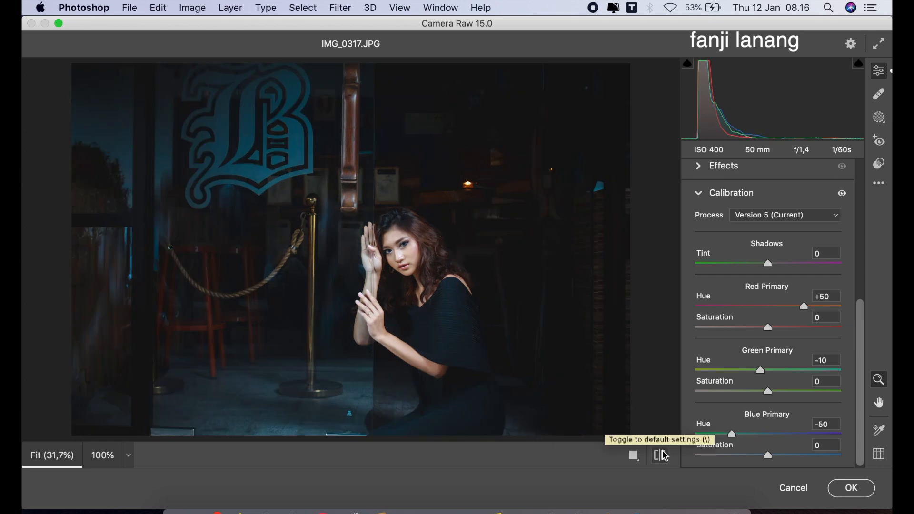
click(699, 193)
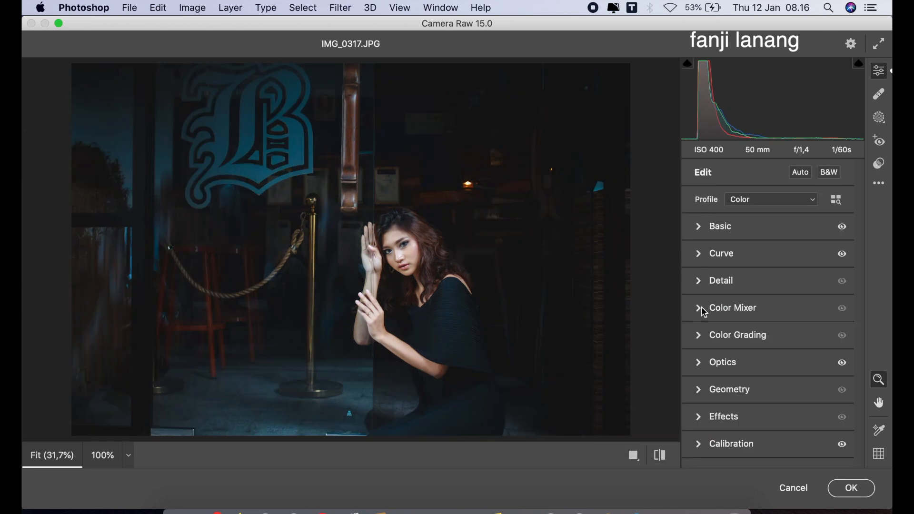
Set the Color Grading midtones to Hue 188 and Saturation 10, and apply the Camera Raw adjustments to the layer.
click(702, 336)
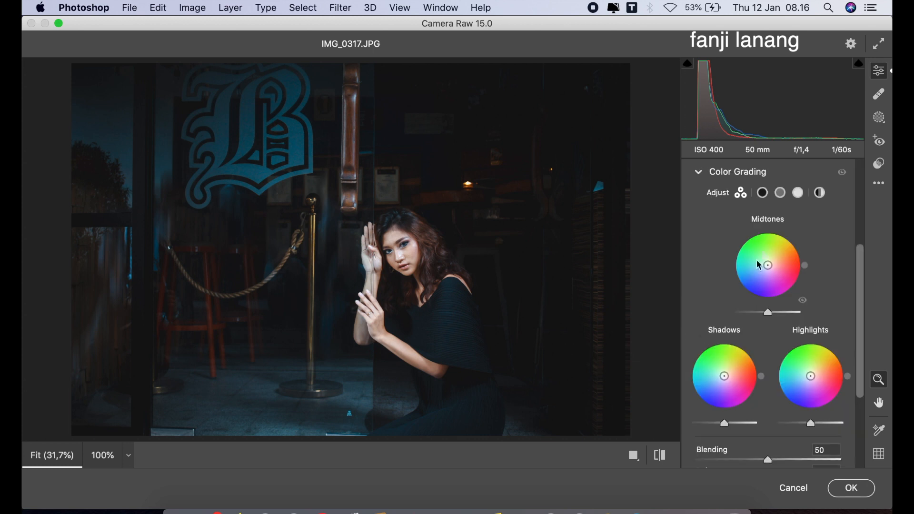
click(780, 193)
click(772, 382)
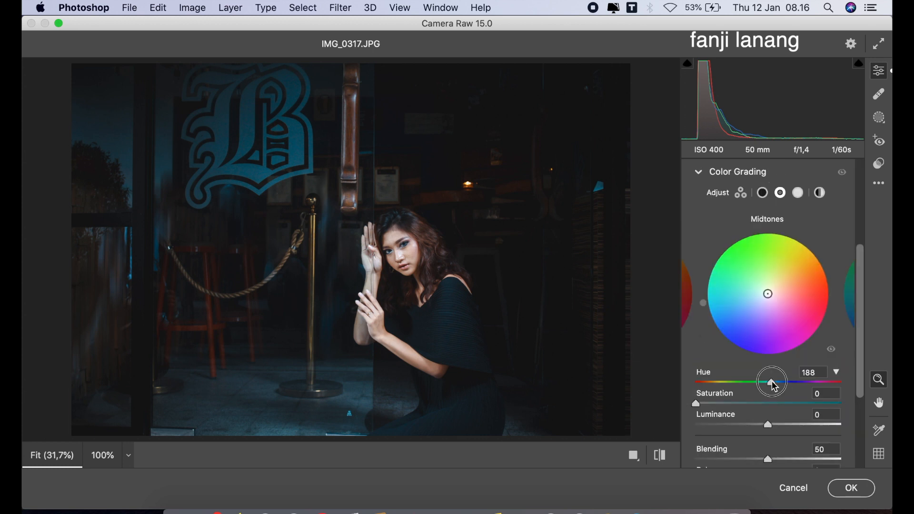
drag(723, 408, 712, 417)
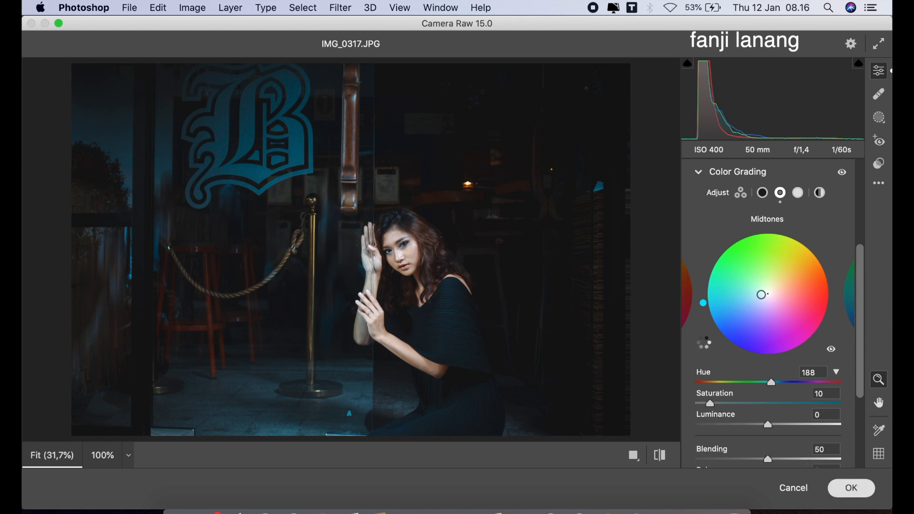
click(851, 489)
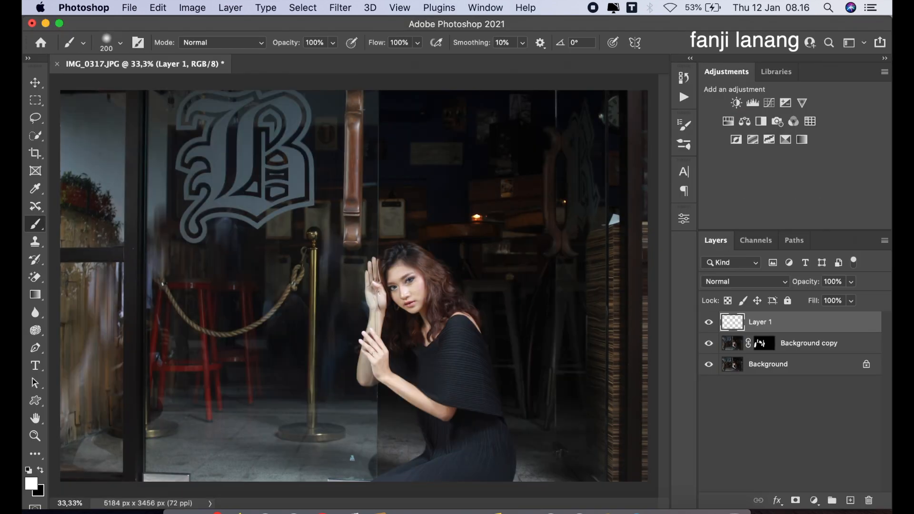
Add a new layer and stamp a white signature in the photo's lower-left corner using the signature brush at 400 px.
click(850, 501)
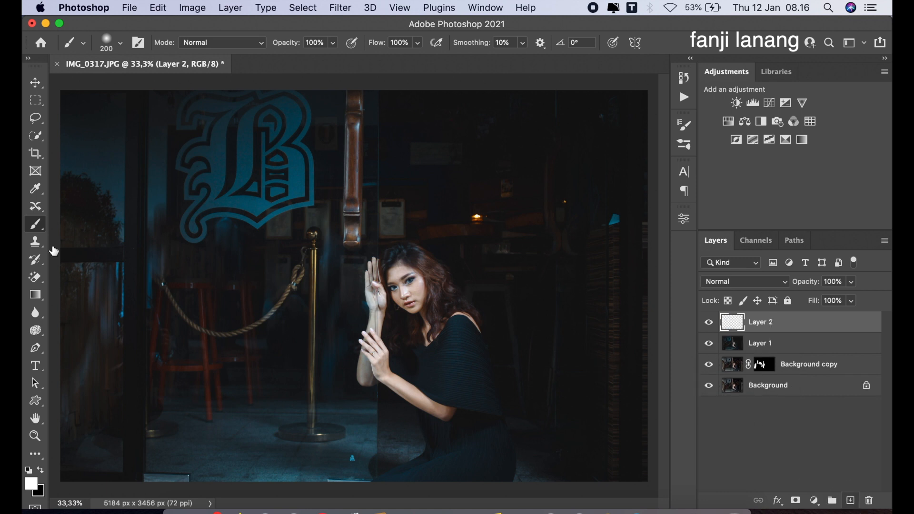
click(121, 43)
click(81, 163)
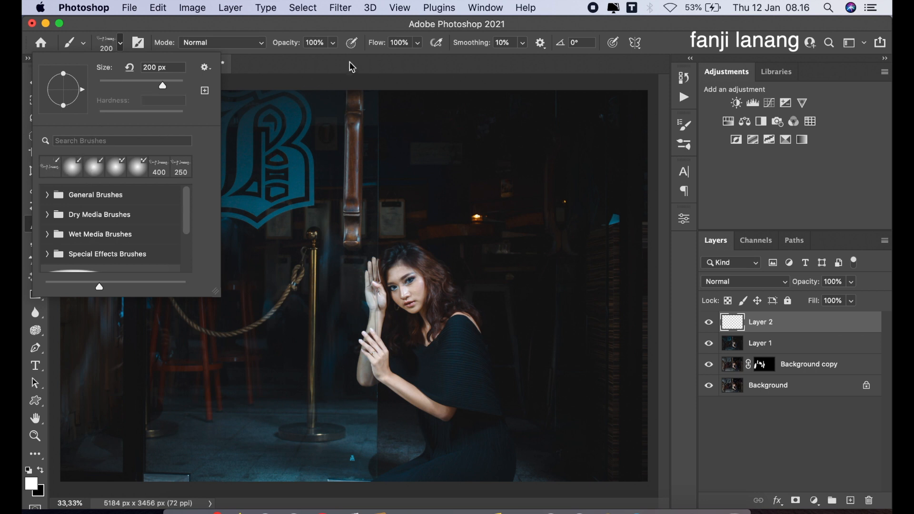
key(Return)
key(bracketright)
key(bracketright)
key(bracketright)
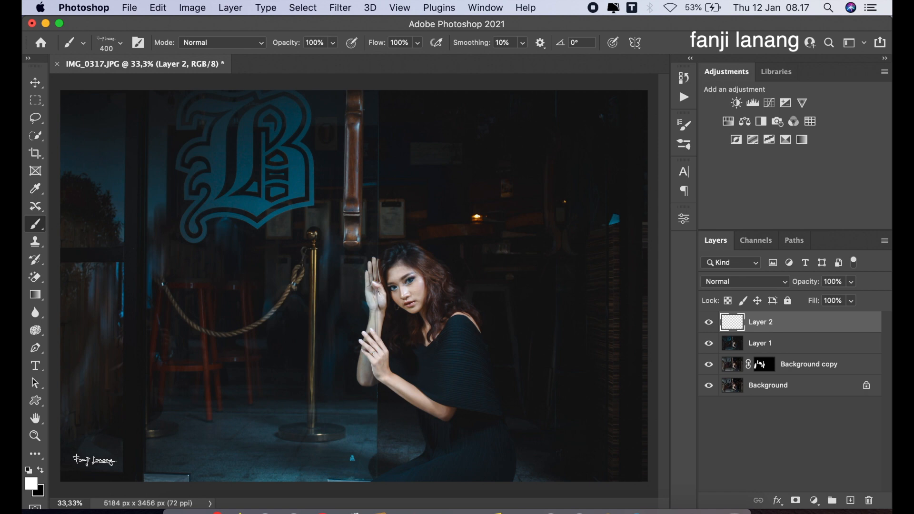
click(95, 460)
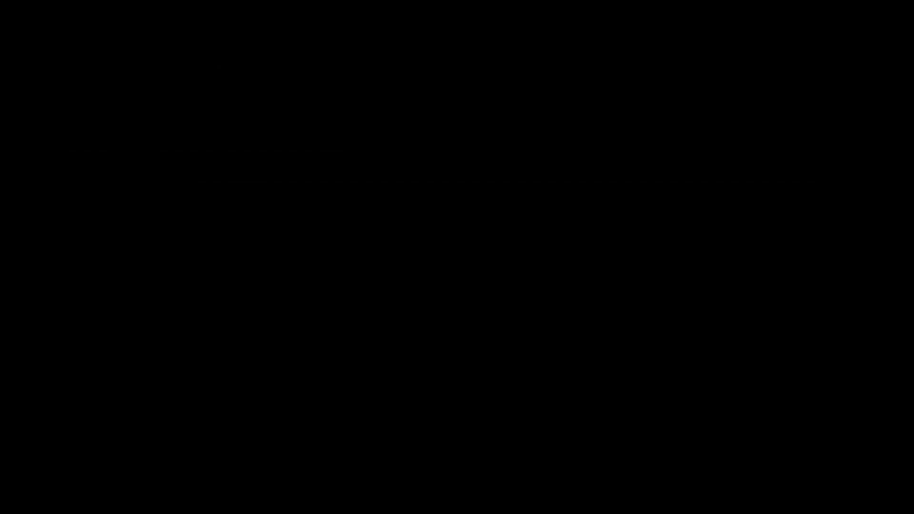